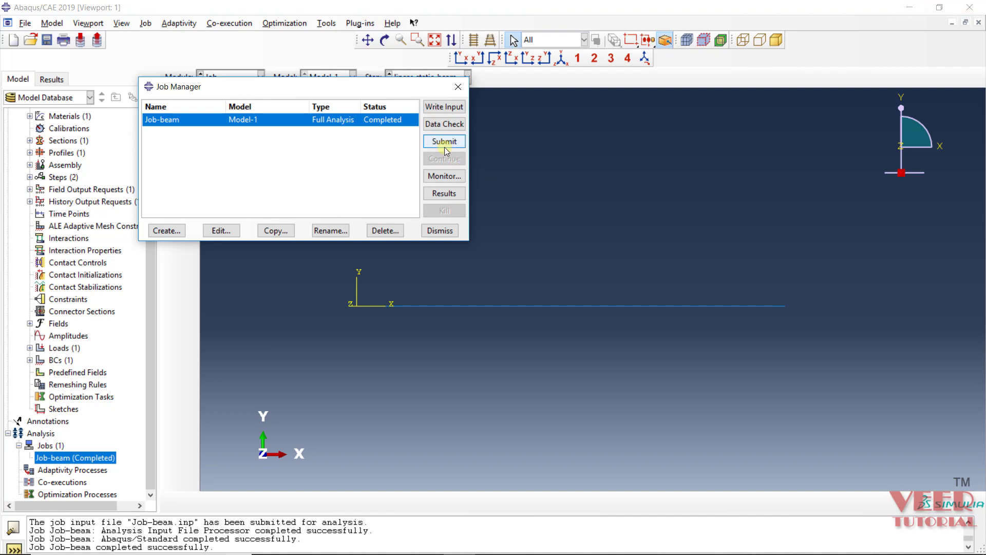
# Step: Reopen the Job Manager and load the Job-beam analysis results in the Visualization module
pyautogui.click(435, 233)
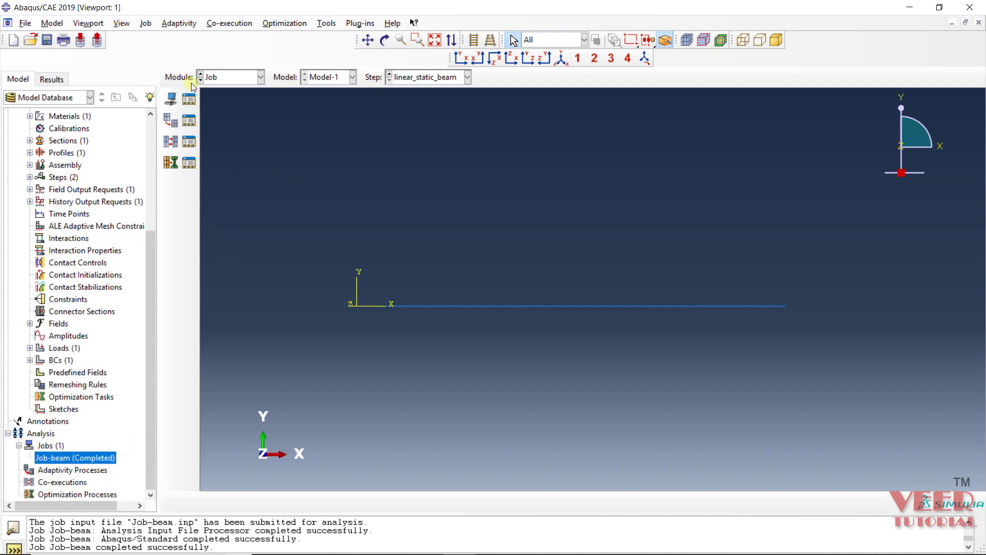
pyautogui.click(256, 80)
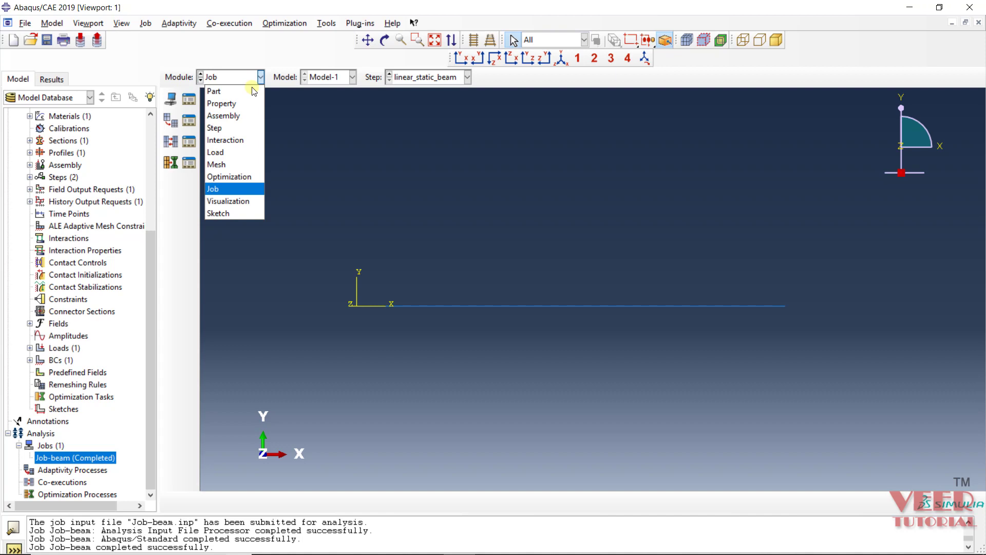
pyautogui.click(224, 188)
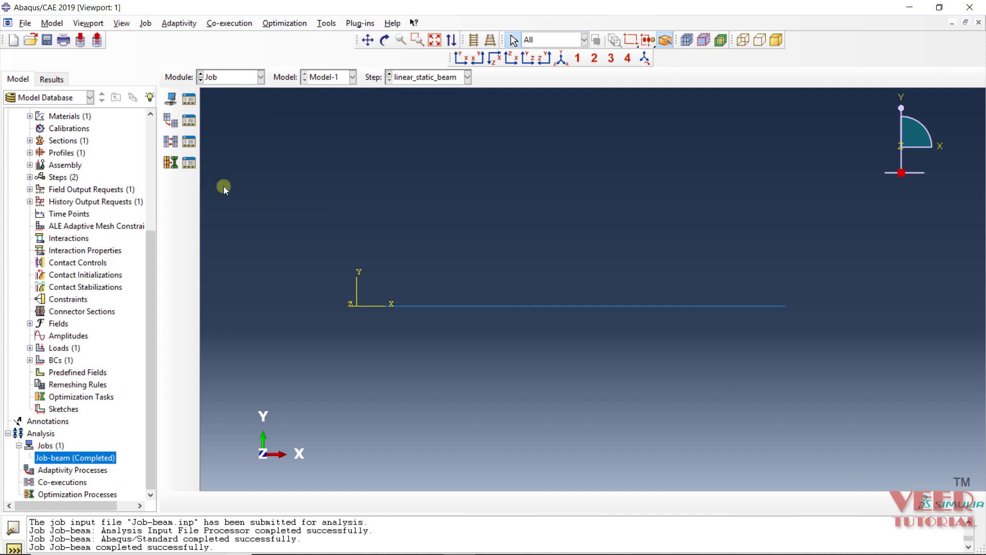
pyautogui.click(189, 102)
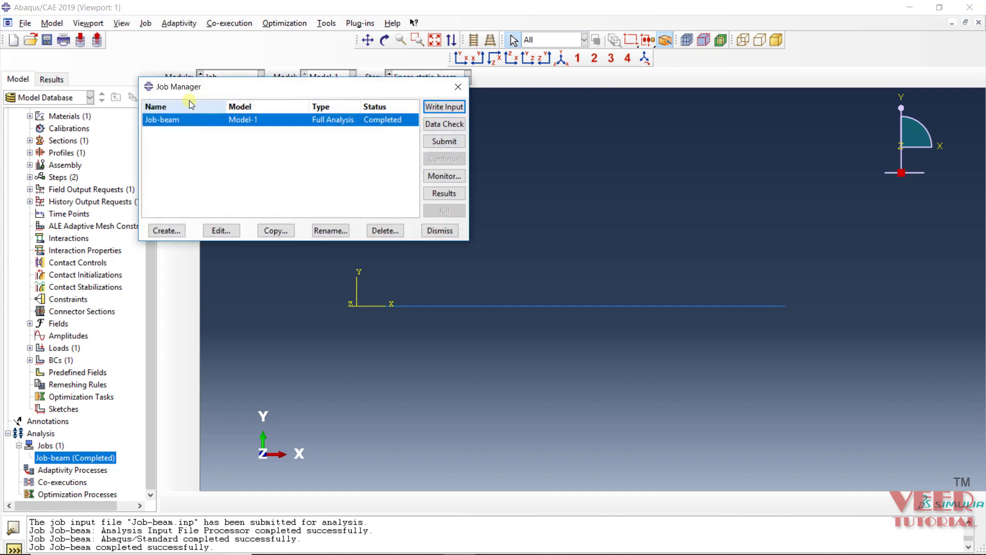
pyautogui.click(445, 194)
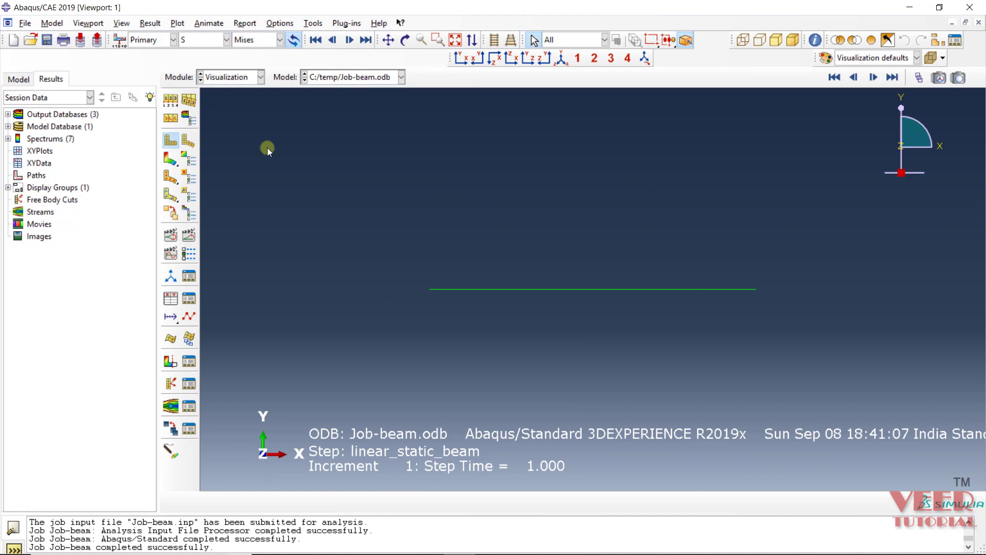
pyautogui.click(261, 77)
pyautogui.click(231, 203)
# Step: Set the primary field output to S, Mises and plot its contours on the deformed beam
pyautogui.click(173, 41)
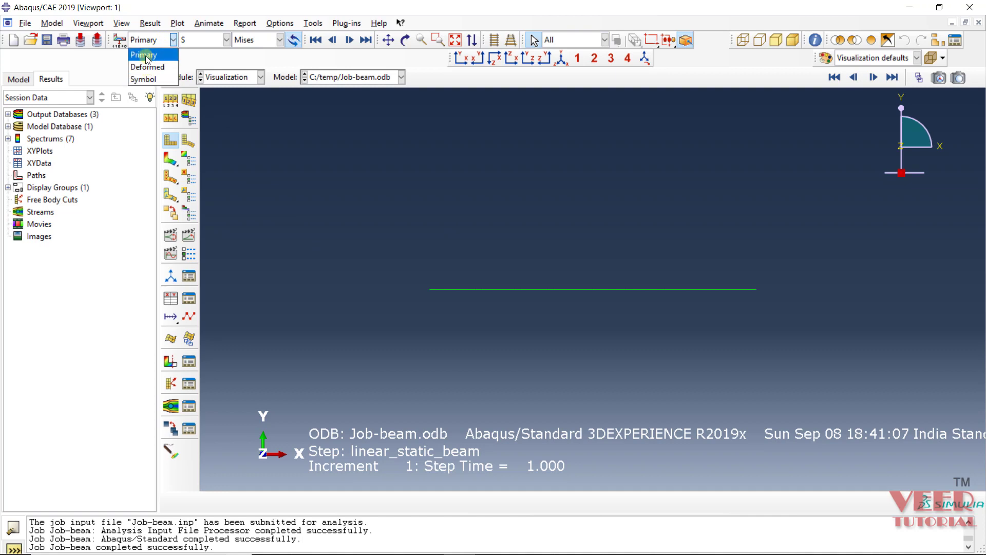
pyautogui.click(147, 58)
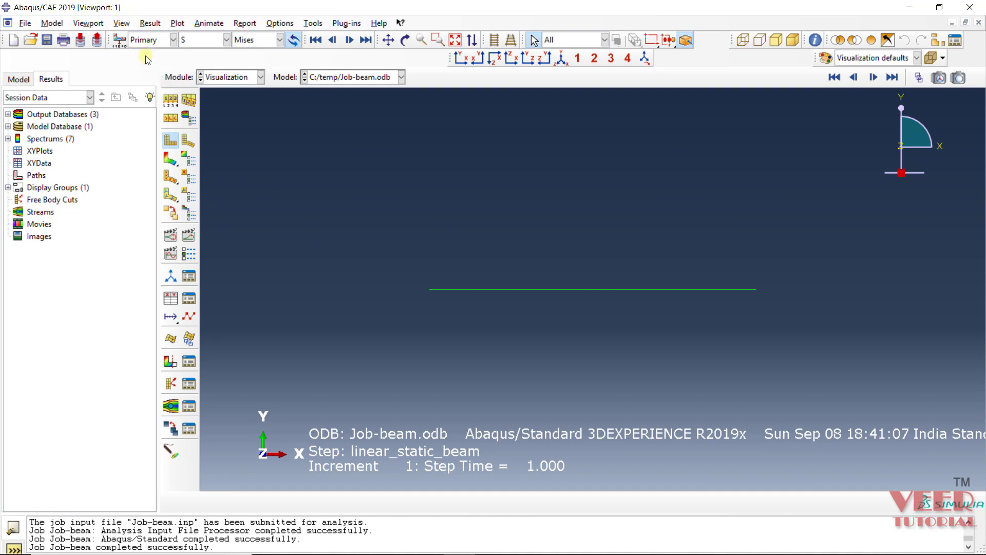
pyautogui.click(227, 38)
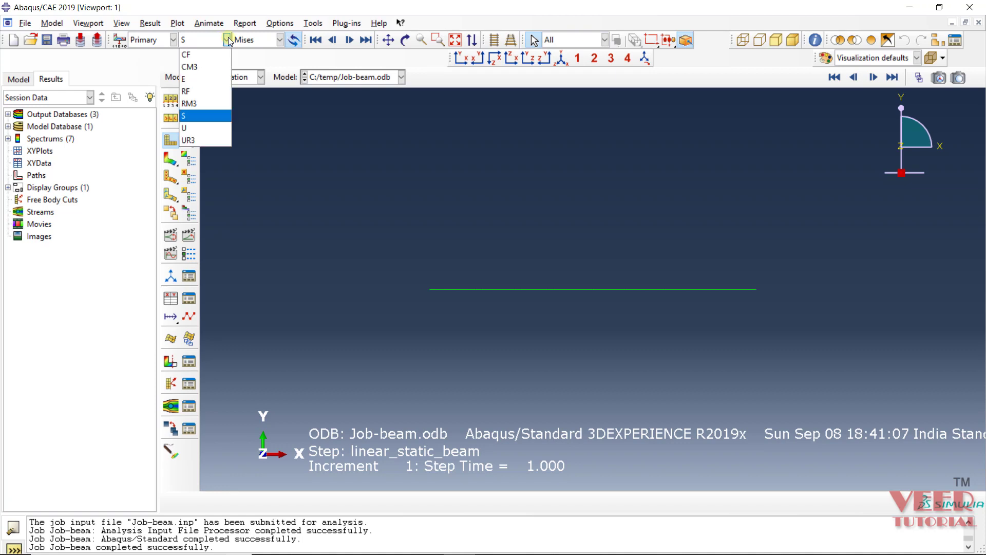
pyautogui.click(203, 117)
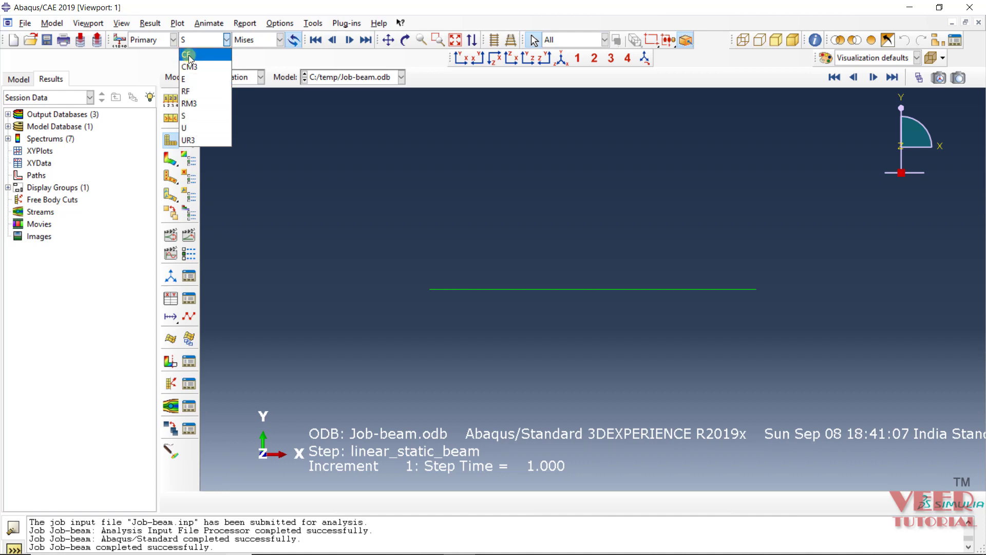
pyautogui.click(192, 116)
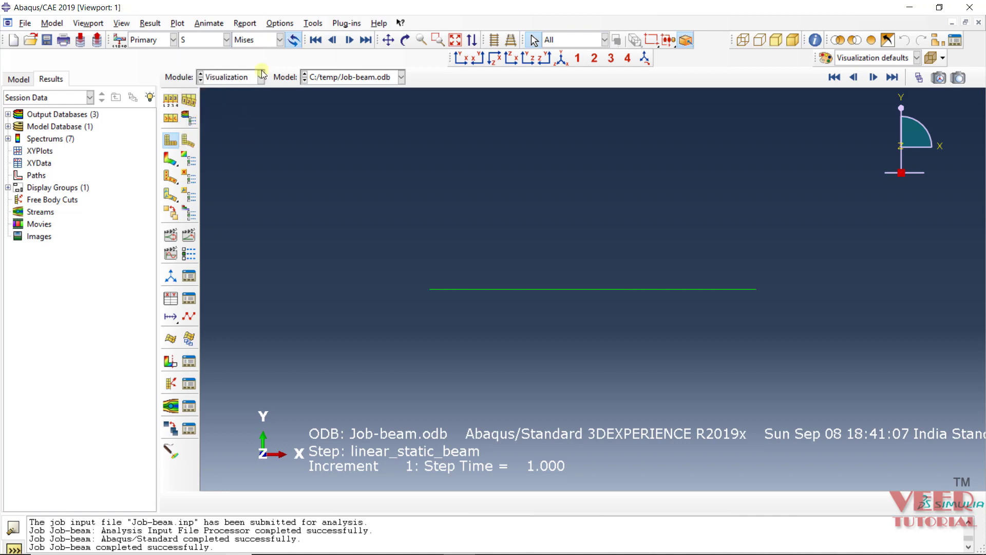
pyautogui.click(281, 40)
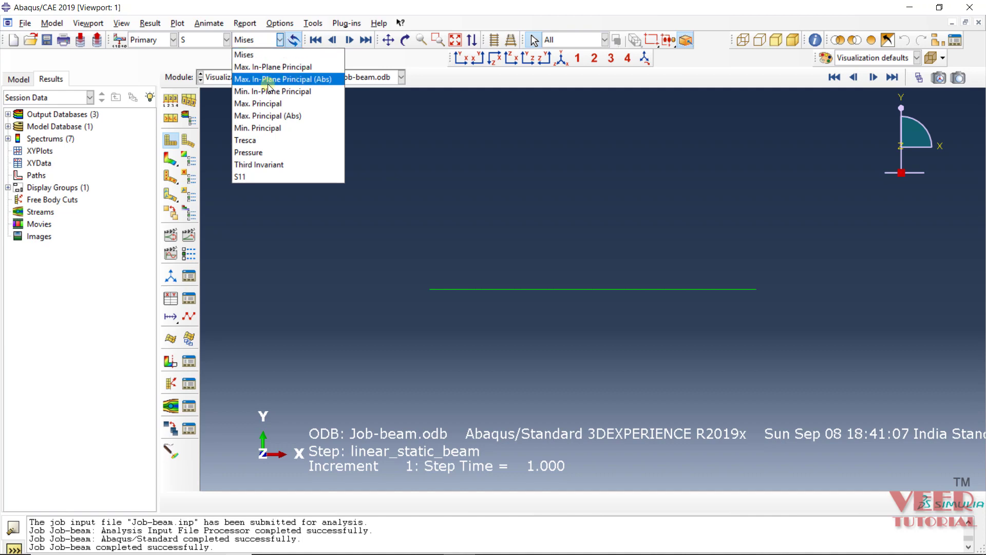
pyautogui.click(257, 54)
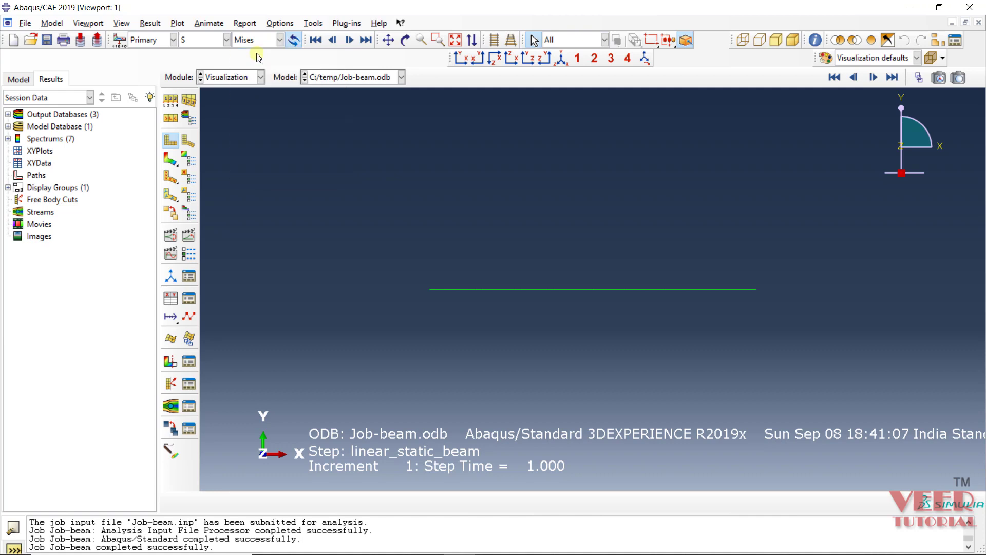
pyautogui.click(174, 161)
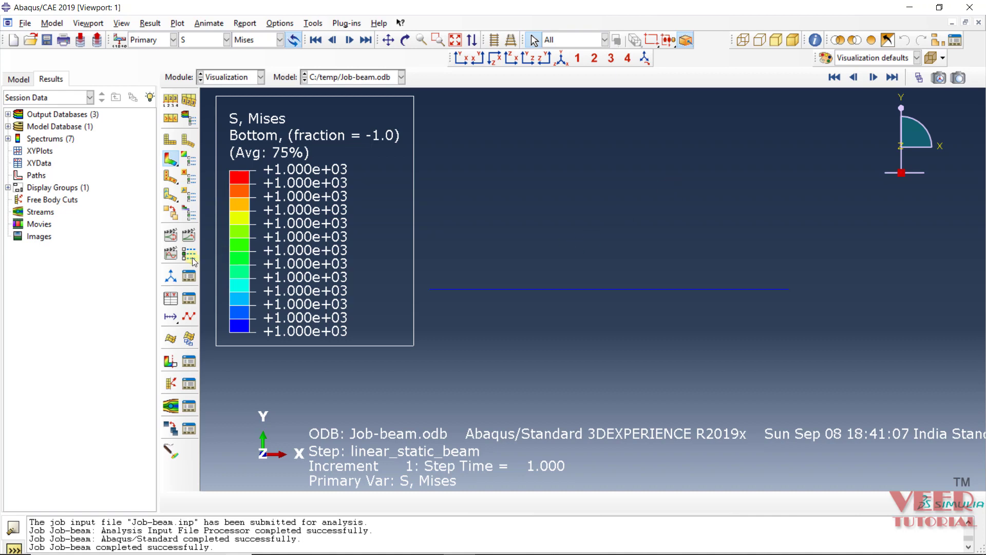
# Step: Animate the Mises stress plot by scale factor and then harmonically, and accept the animation options in Loop mode
pyautogui.click(174, 238)
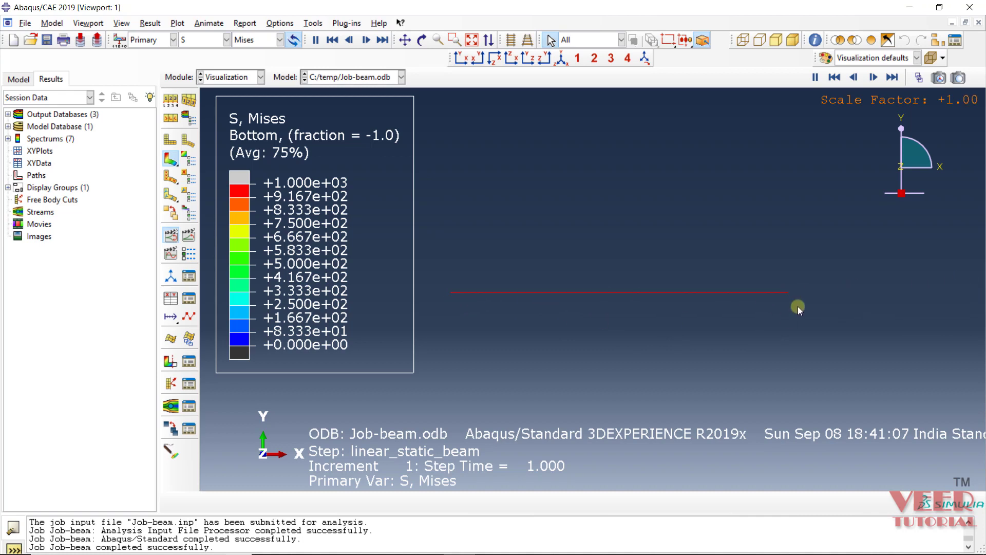
pyautogui.click(171, 255)
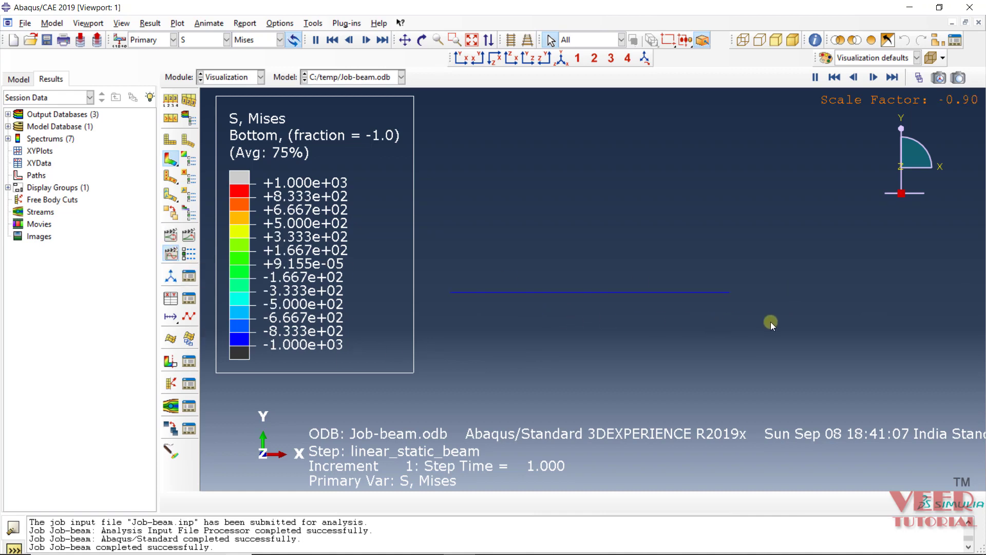
pyautogui.click(191, 254)
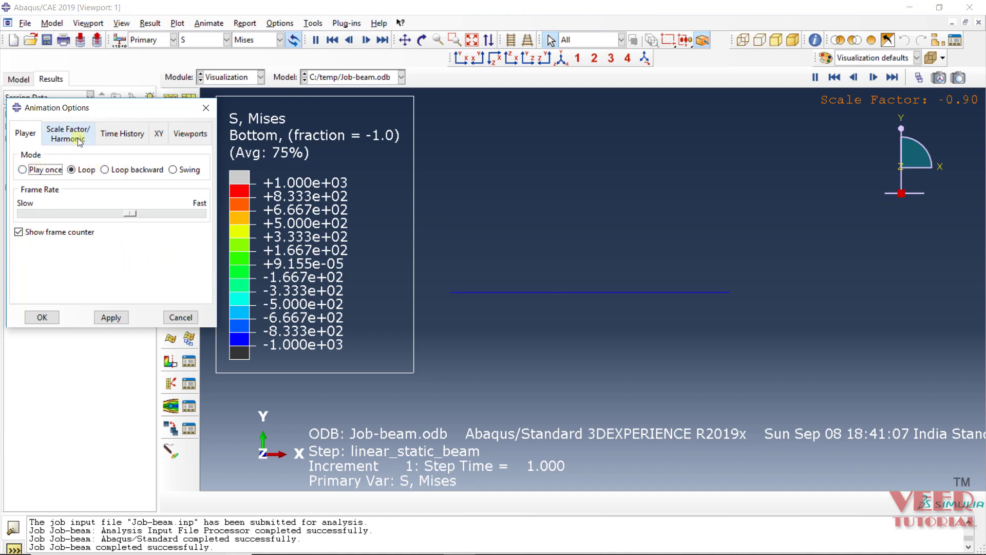
pyautogui.click(41, 317)
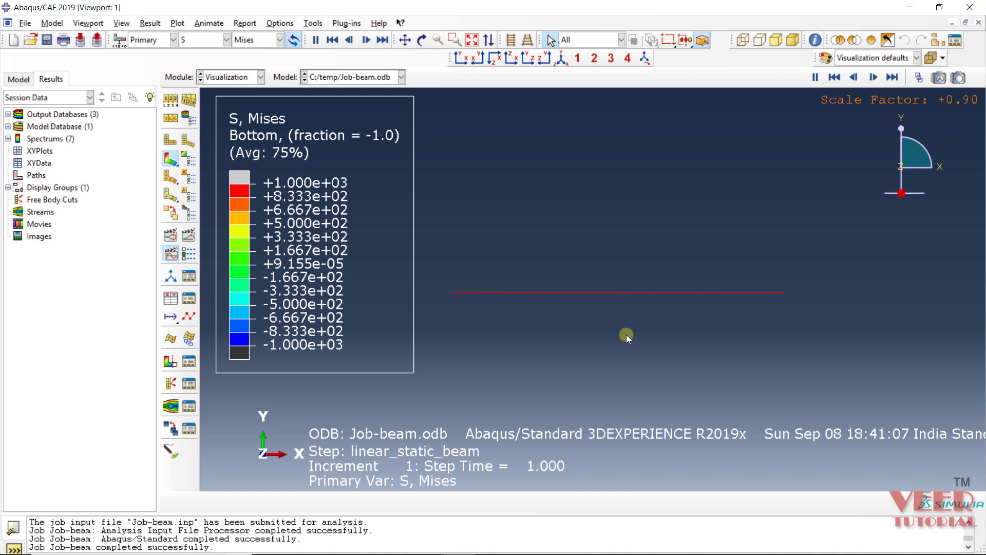
# Step: Plot displacement U, Magnitude as contours on the deformed beam and compare it with the hand-calculated deflection
pyautogui.click(226, 39)
pyautogui.click(187, 127)
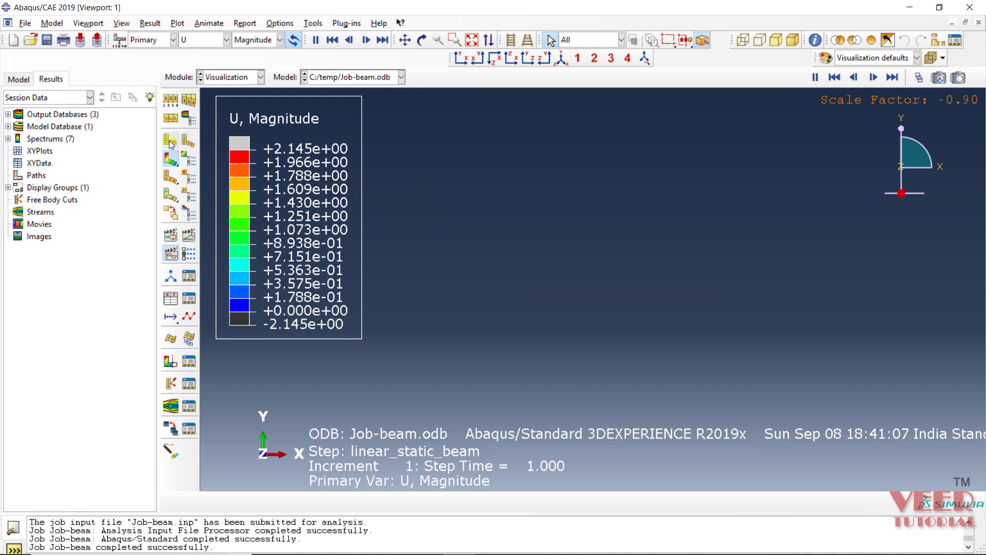
pyautogui.click(171, 142)
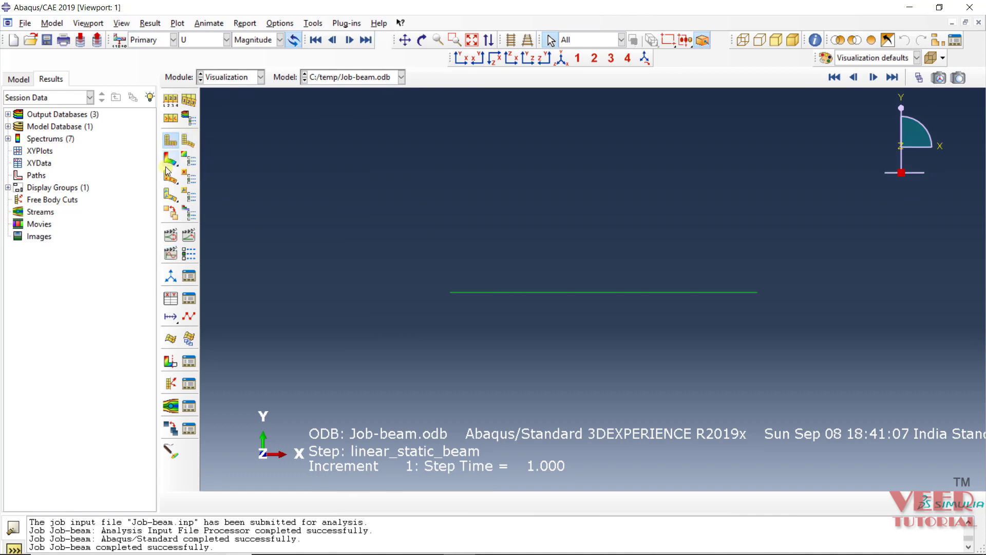
pyautogui.click(169, 159)
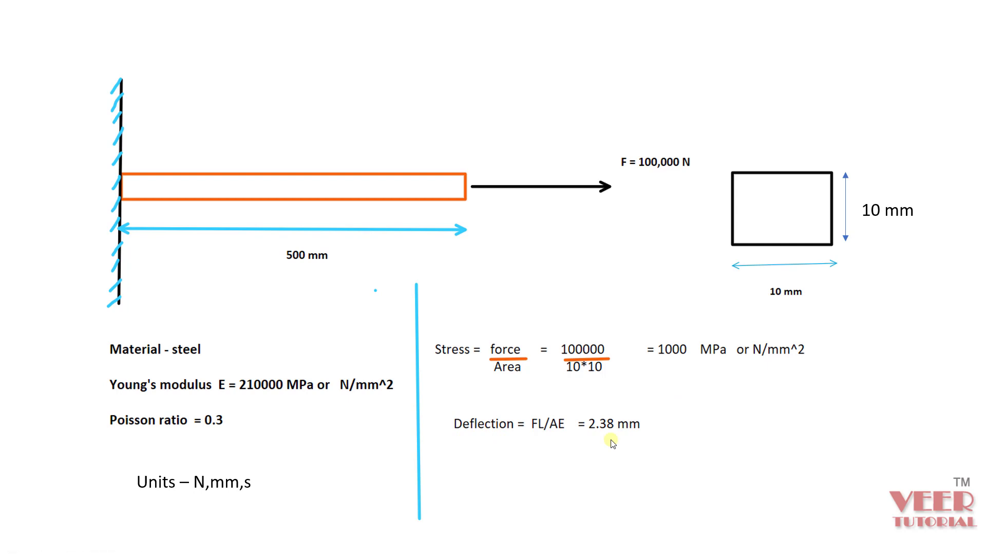
pyautogui.hotkey('alt', 'Tab')
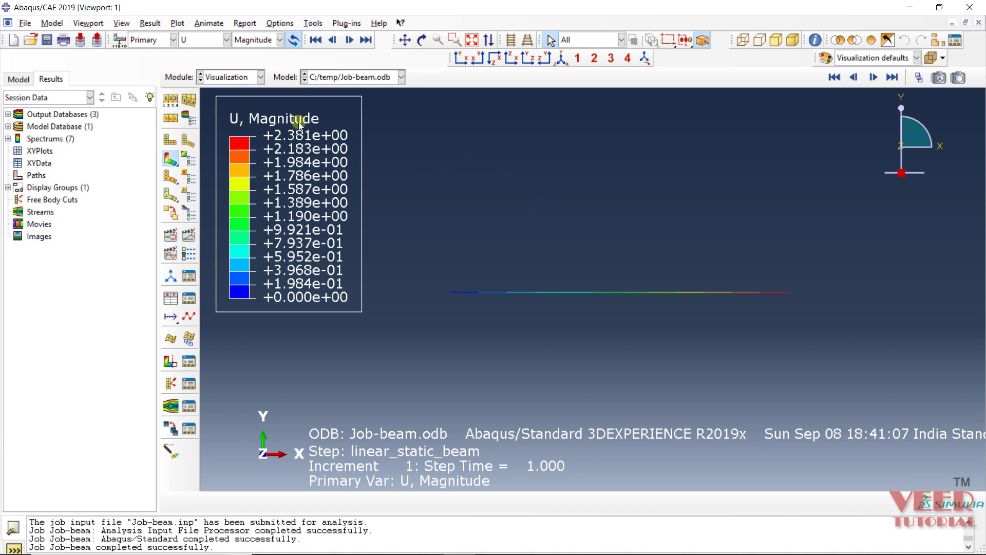
# Step: Check the current work directory and leave it unchanged
pyautogui.click(23, 23)
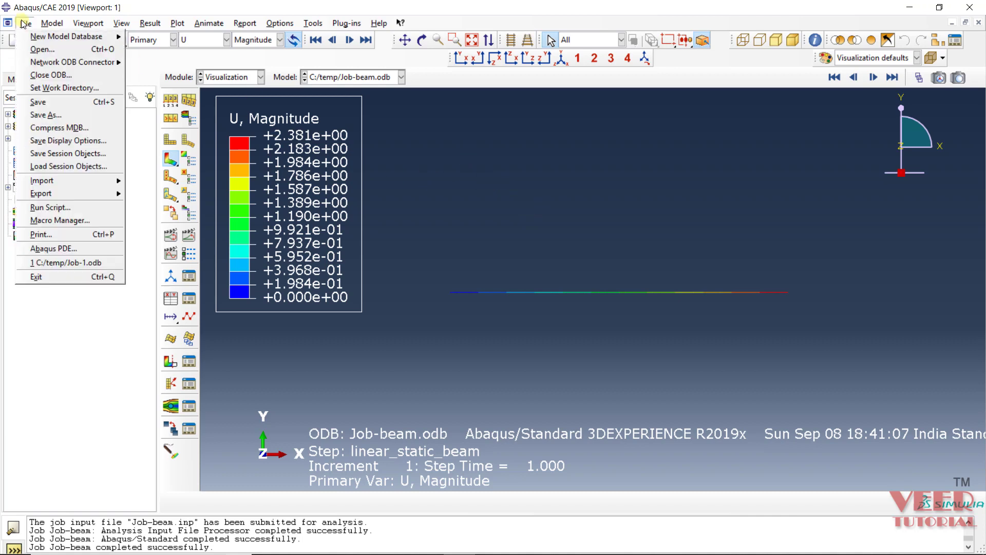
pyautogui.click(55, 90)
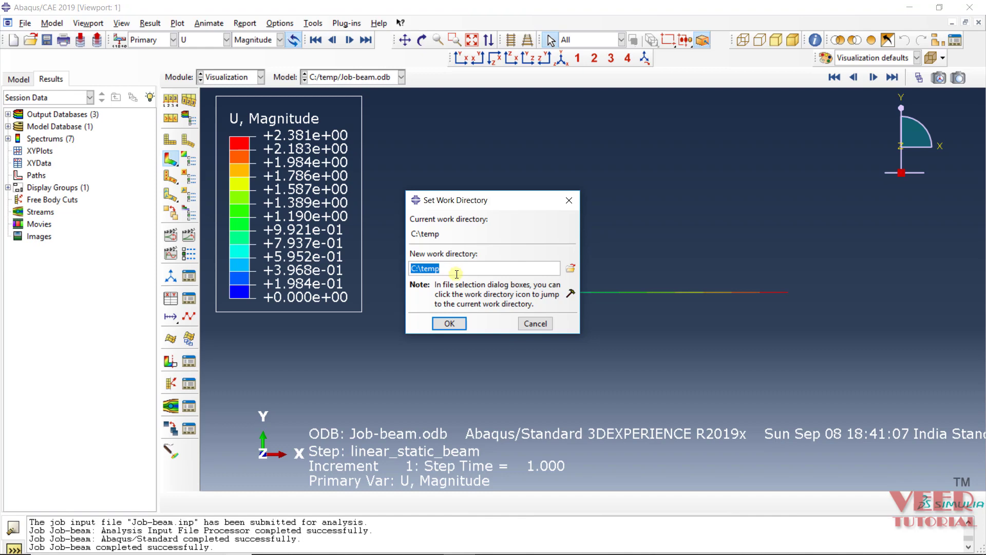
pyautogui.click(535, 323)
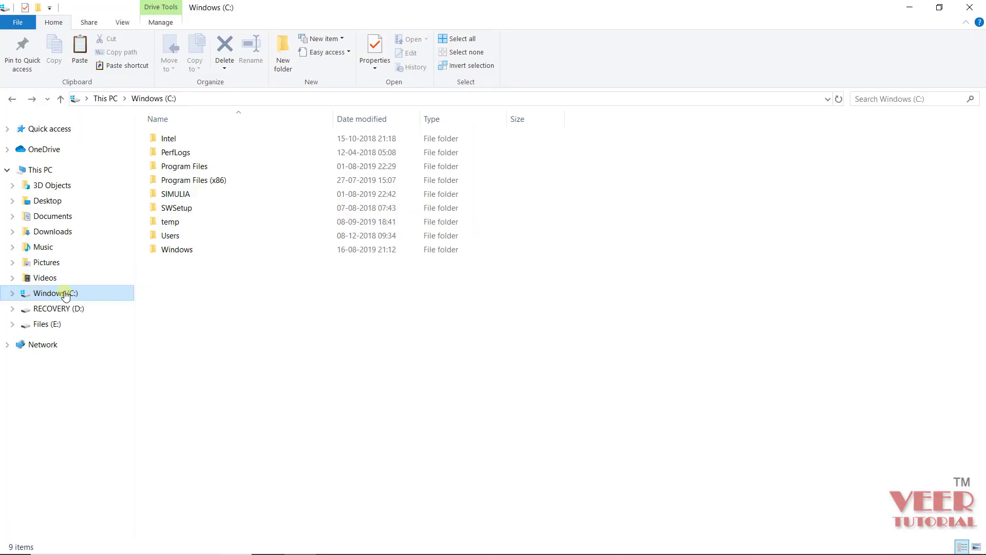
# Step: In File Explorer, open the temp folder on the C: drive and locate Job-beam.inp and the Job-beam ODB file
pyautogui.doubleClick(176, 226)
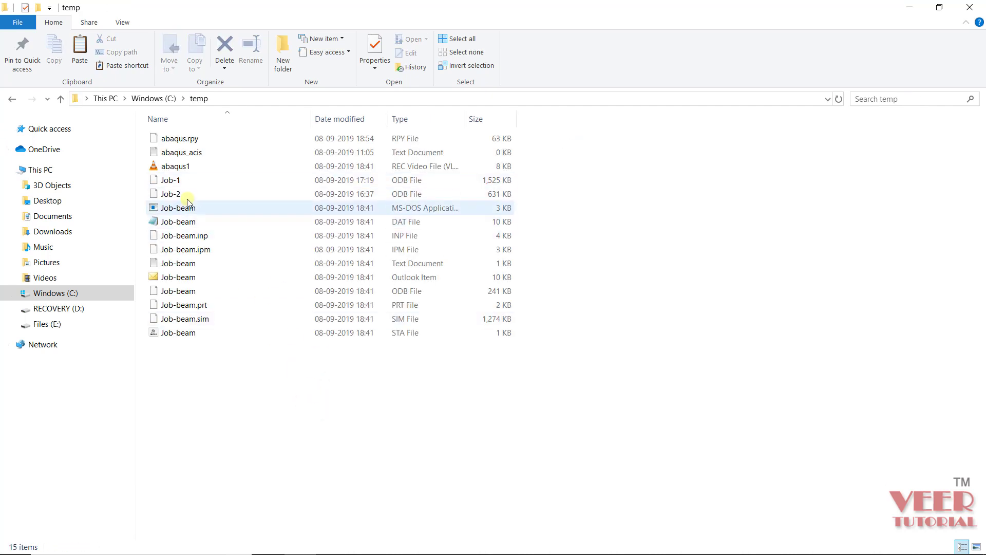
pyautogui.moveTo(188, 212)
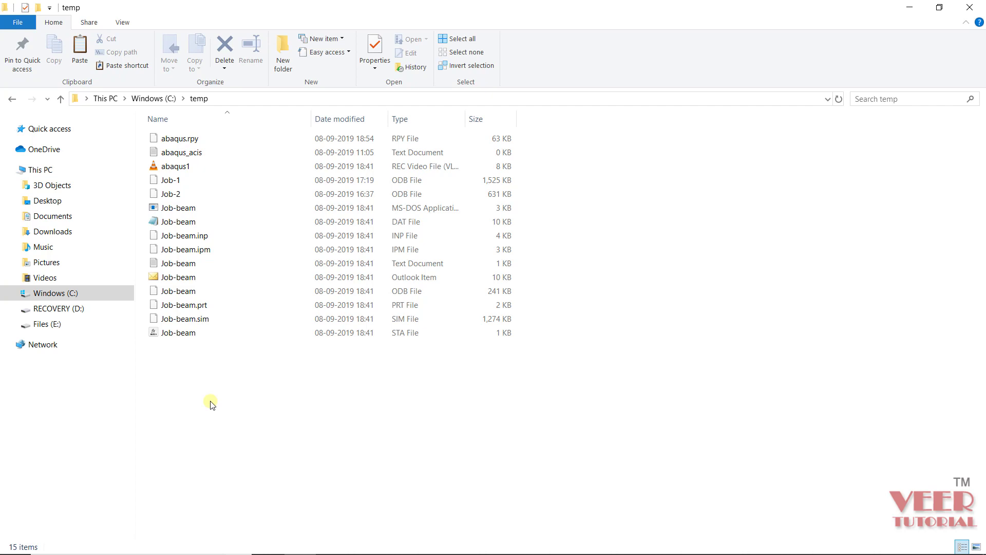
pyautogui.click(191, 237)
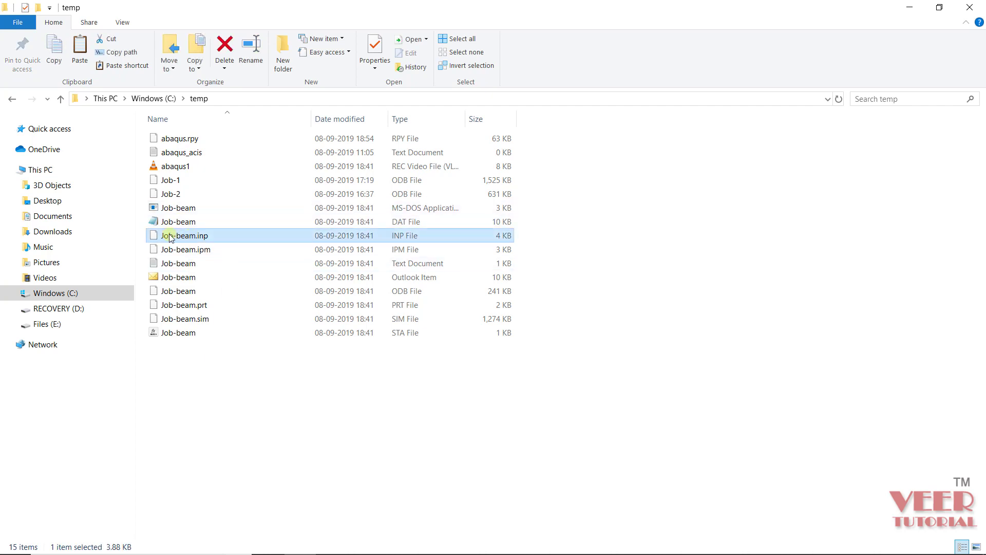
pyautogui.moveTo(219, 240)
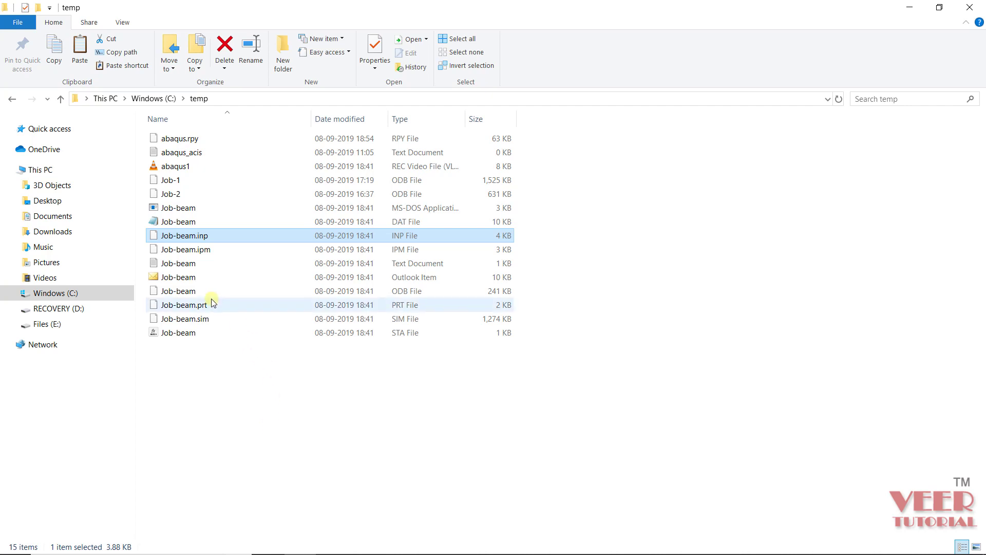
pyautogui.click(197, 291)
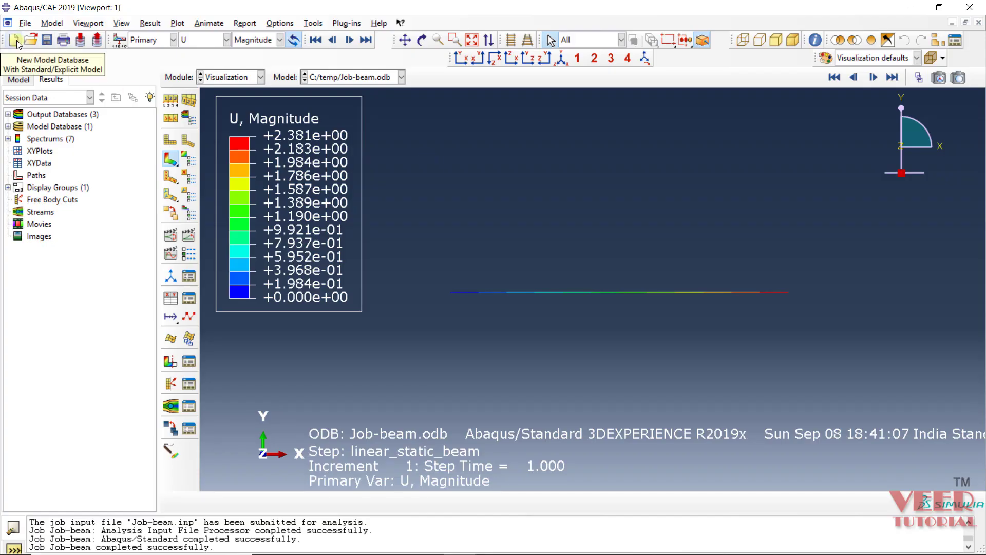
# Step: Switch back to Abaqus/CAE and create a new Standard/Explicit model database without saving the current one
pyautogui.click(14, 40)
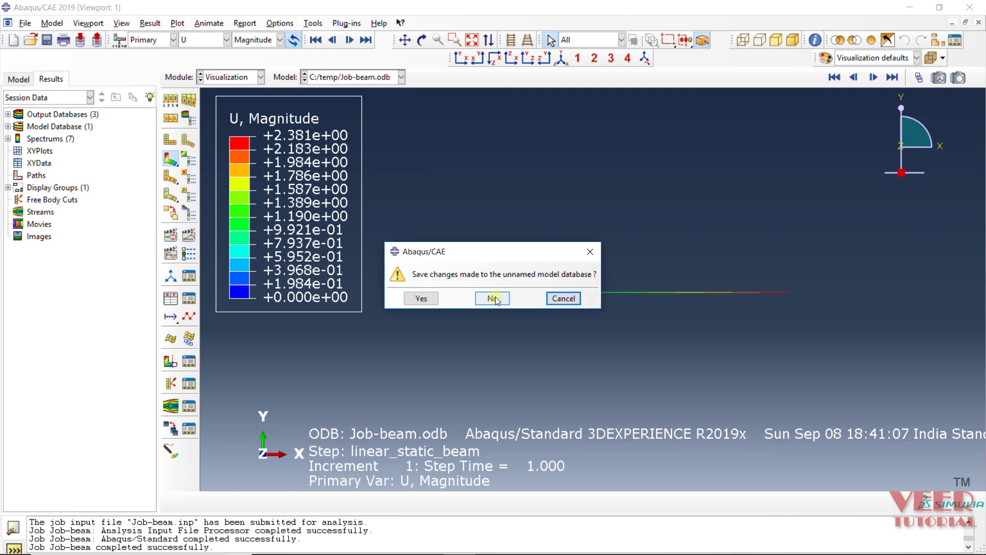
pyautogui.click(494, 298)
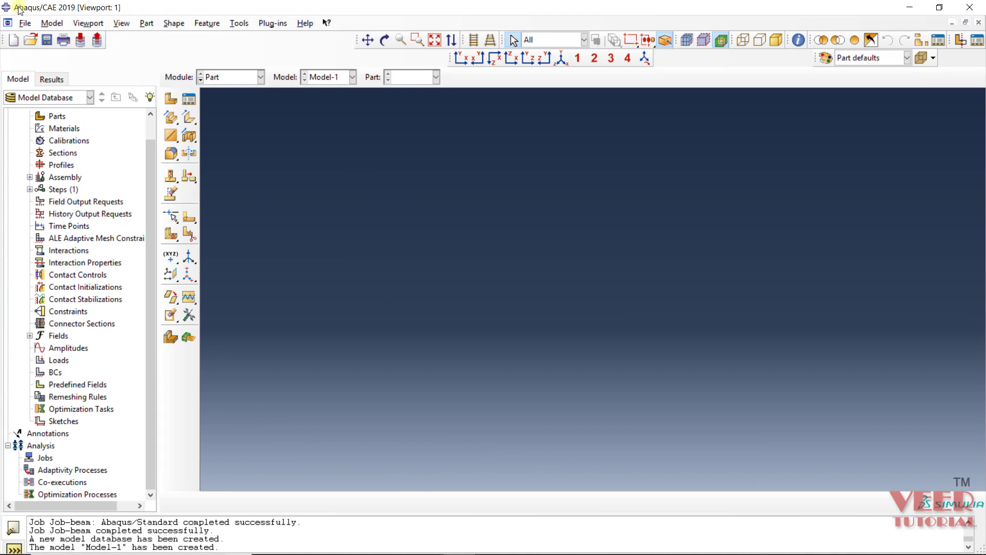
# Step: Import Job-beam.inp from the temp folder as a part, using the Abaqus Input File (*.inp) filter
pyautogui.click(24, 23)
pyautogui.click(385, 281)
pyautogui.click(24, 23)
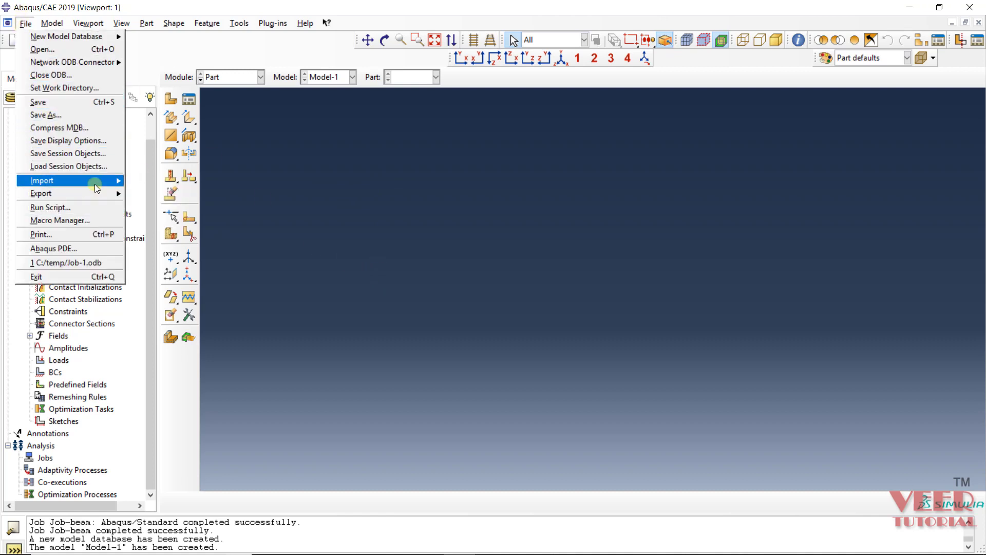
pyautogui.moveTo(94, 182)
pyautogui.click(144, 195)
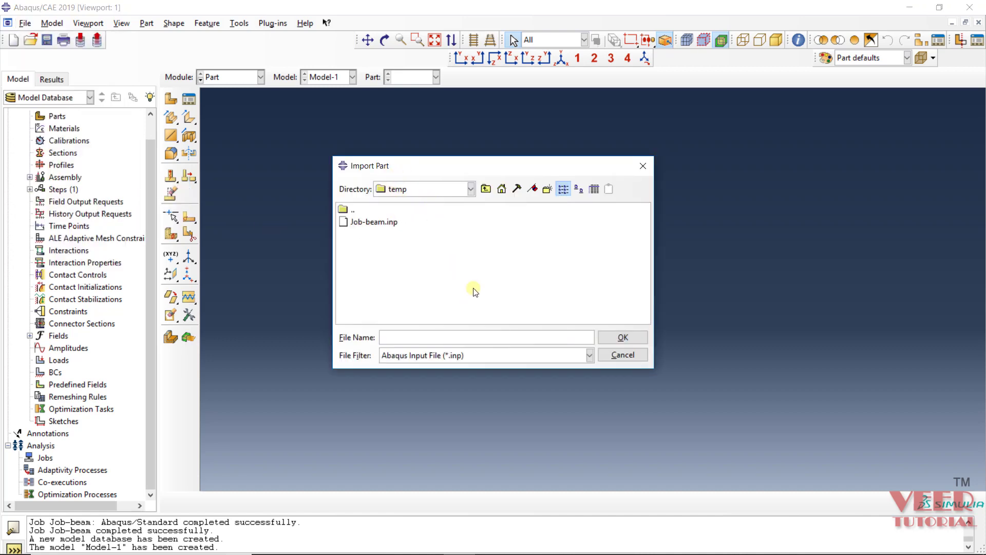
pyautogui.click(437, 356)
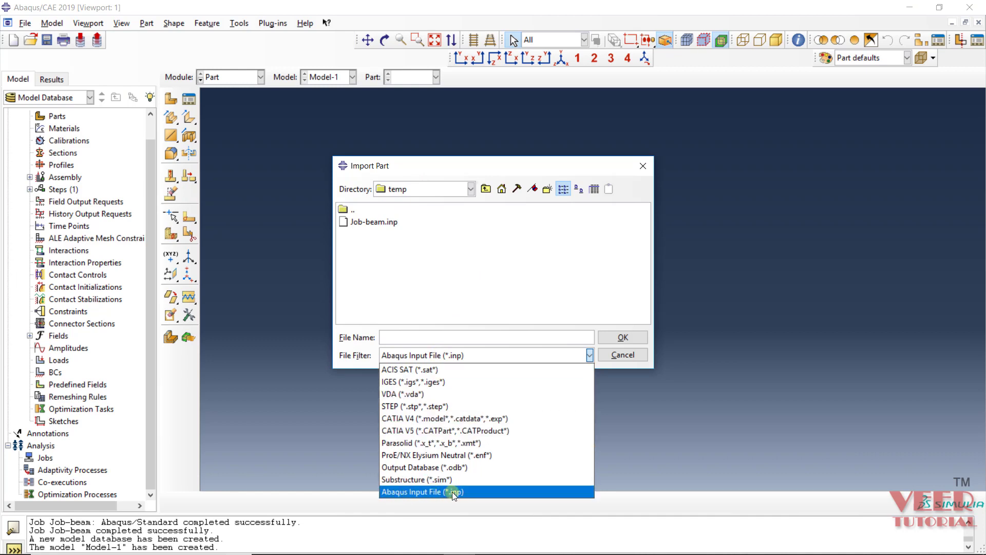
pyautogui.click(472, 492)
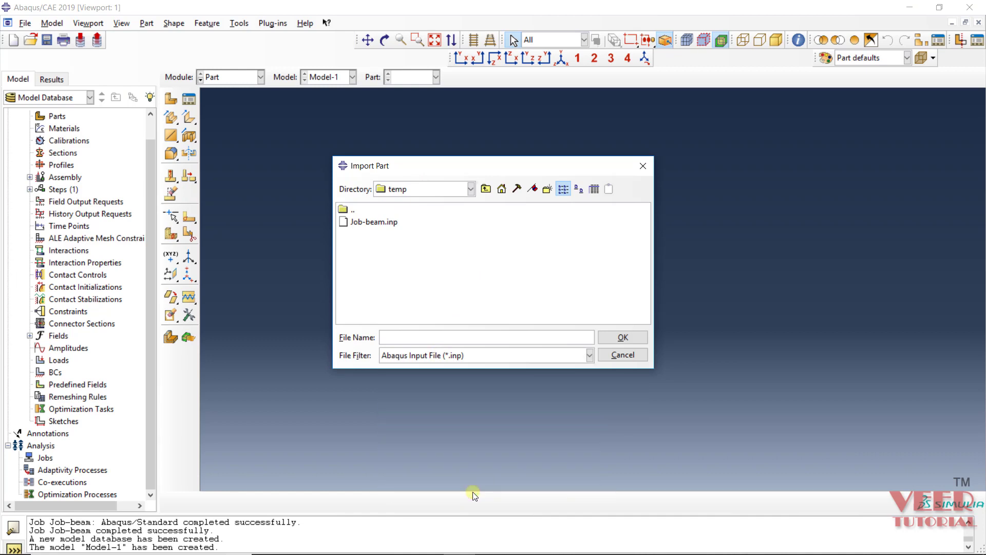
pyautogui.click(375, 222)
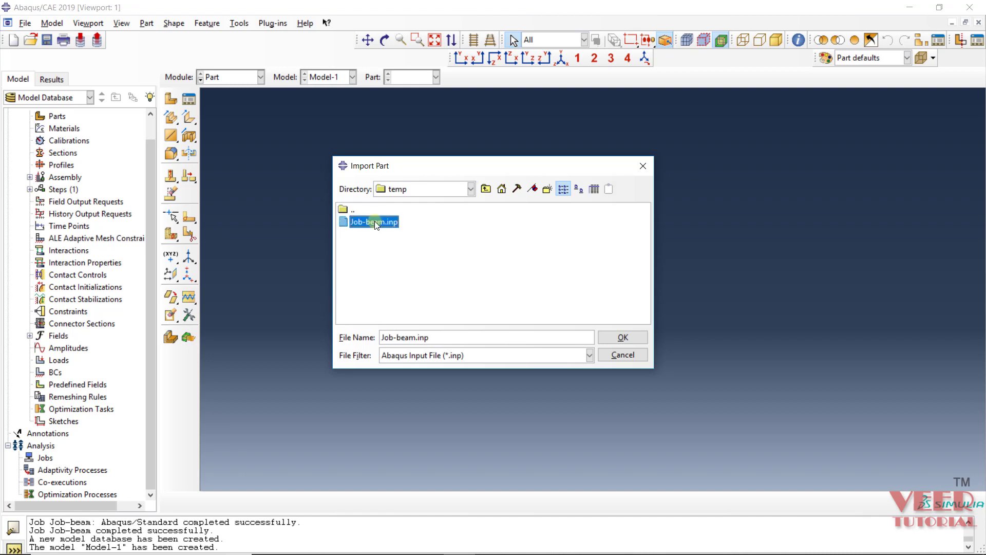
pyautogui.click(637, 336)
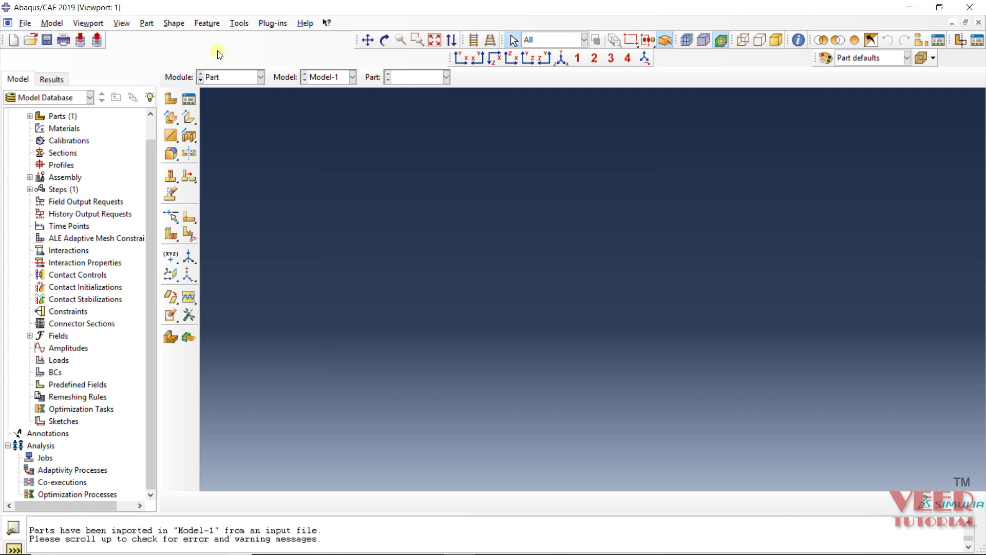
# Step: Show the imported BEAM_PART in the Part module and check what the model tree contains
pyautogui.click(222, 77)
pyautogui.click(220, 90)
pyautogui.click(30, 116)
pyautogui.click(74, 128)
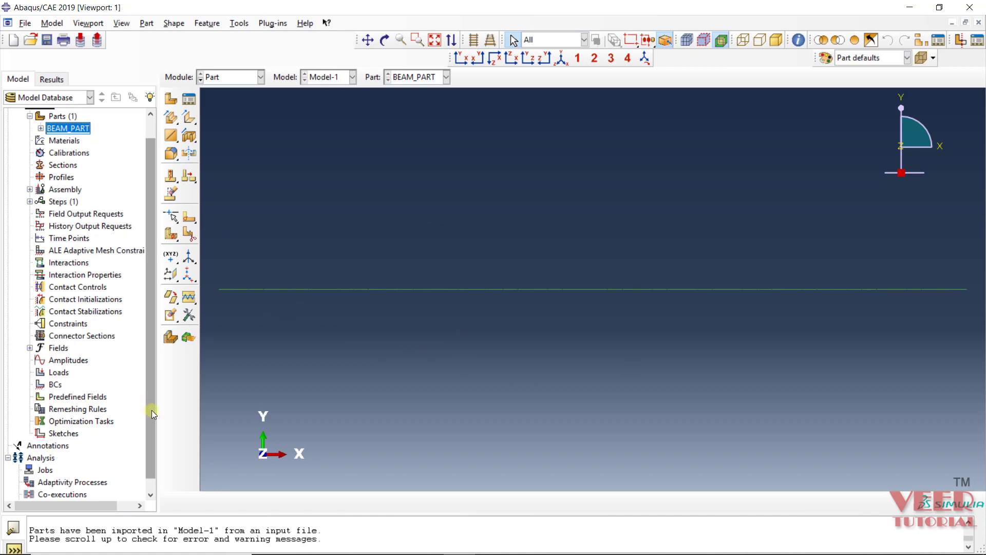
pyautogui.scroll(-1, 152, 410)
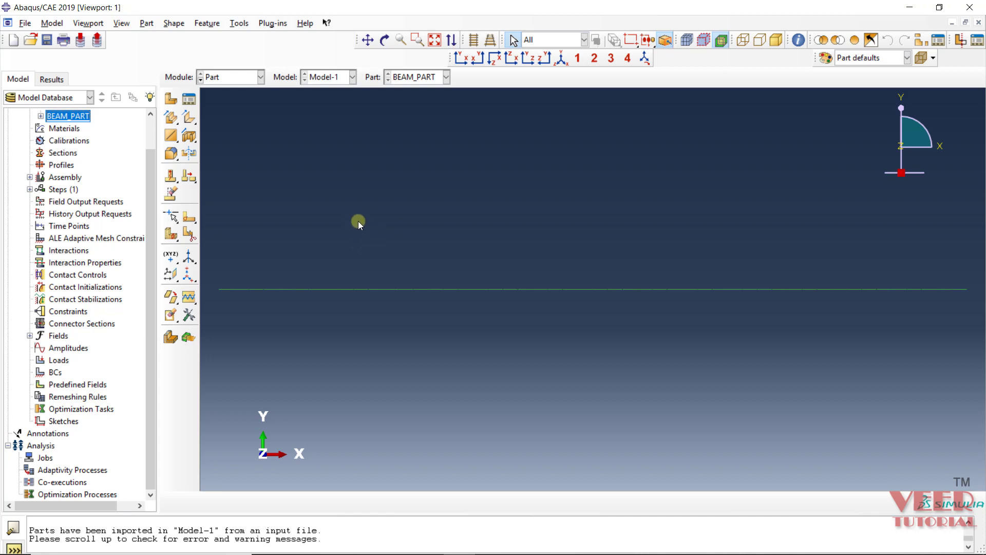
# Step: Create a new model database without saving the current one, and open the output database Job-beam.odb from the temp folder
pyautogui.click(14, 40)
pyautogui.click(489, 300)
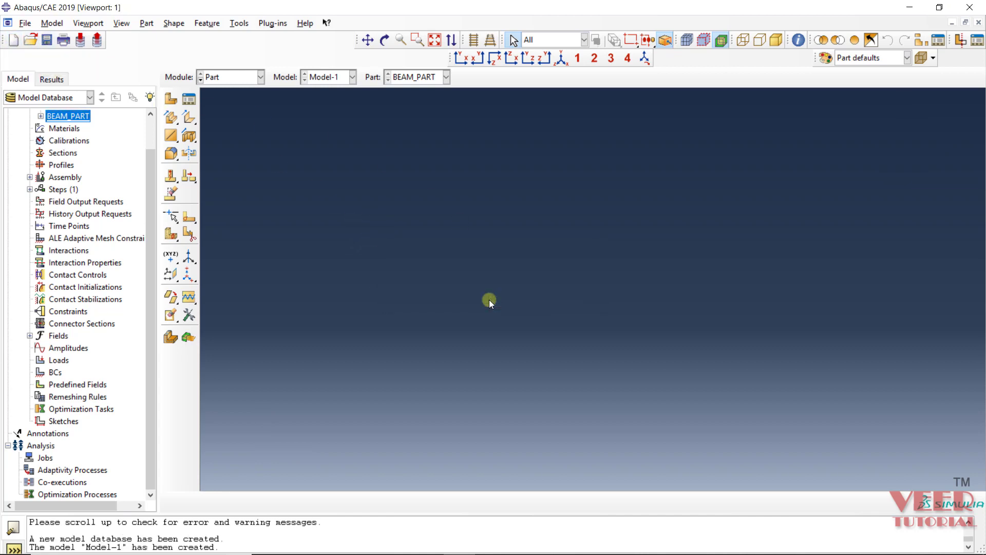
pyautogui.click(26, 24)
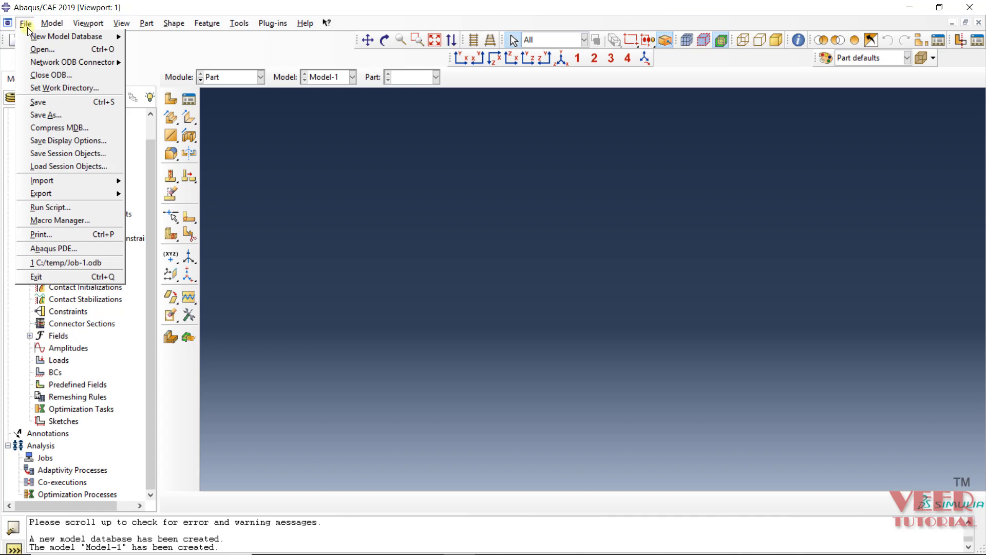
pyautogui.click(58, 48)
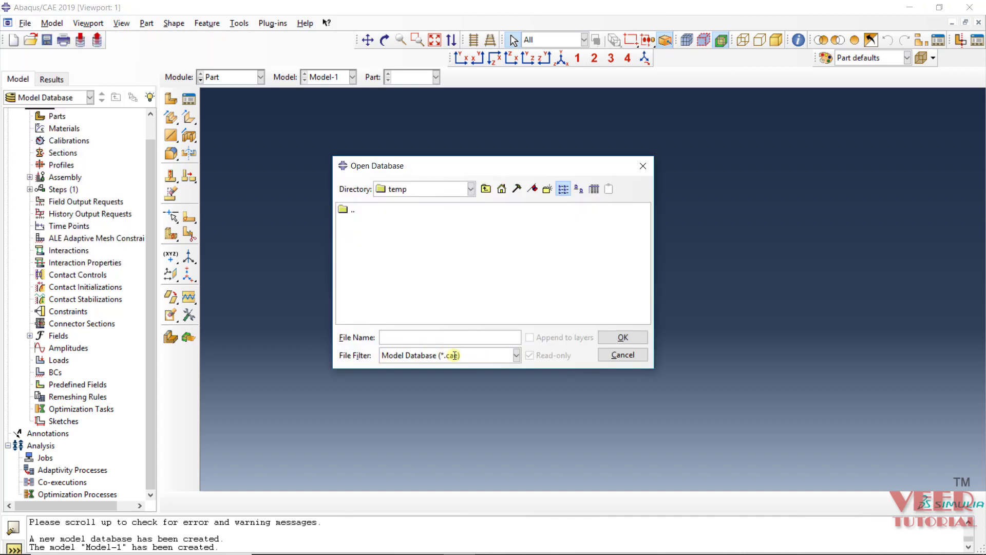
pyautogui.click(453, 355)
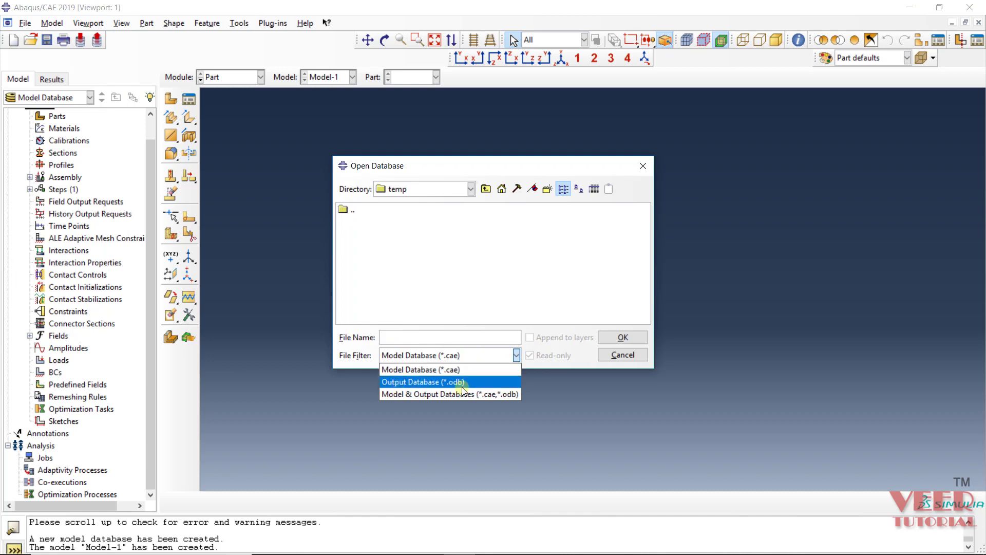
pyautogui.click(437, 383)
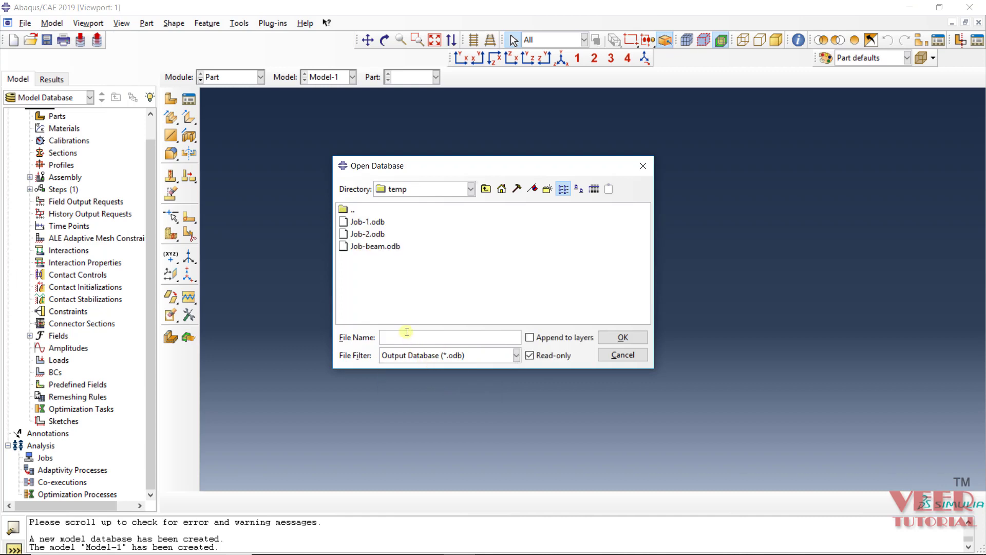
pyautogui.click(370, 251)
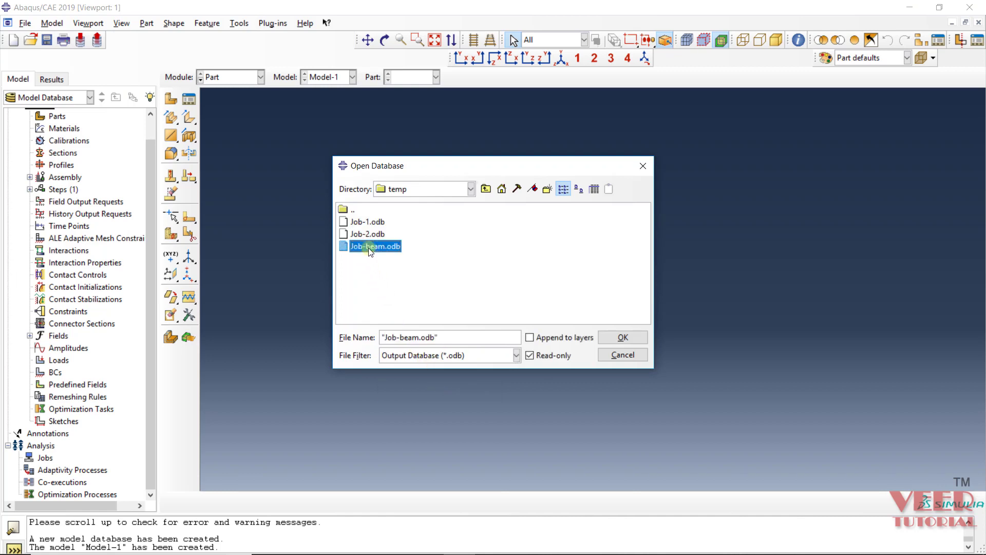
pyautogui.click(621, 337)
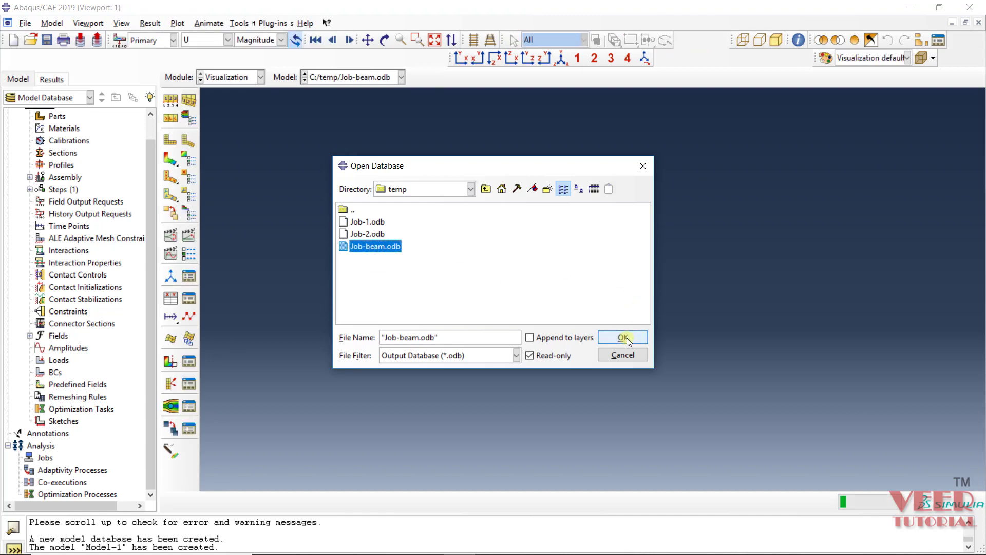